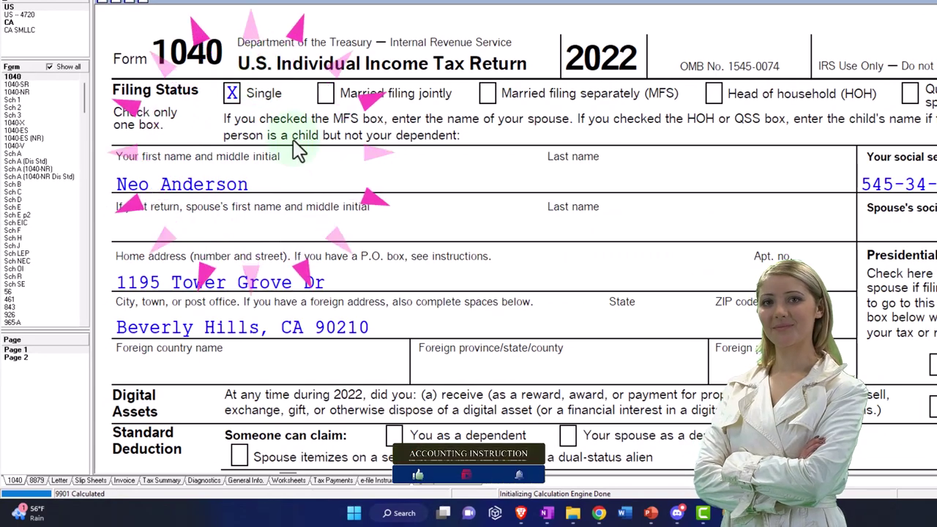
# Step: Review page 1 of Form 1040 from filing status to taxable income and compare it with the Excel tax formula worksheet
pyautogui.scroll(-10, 297, 150)
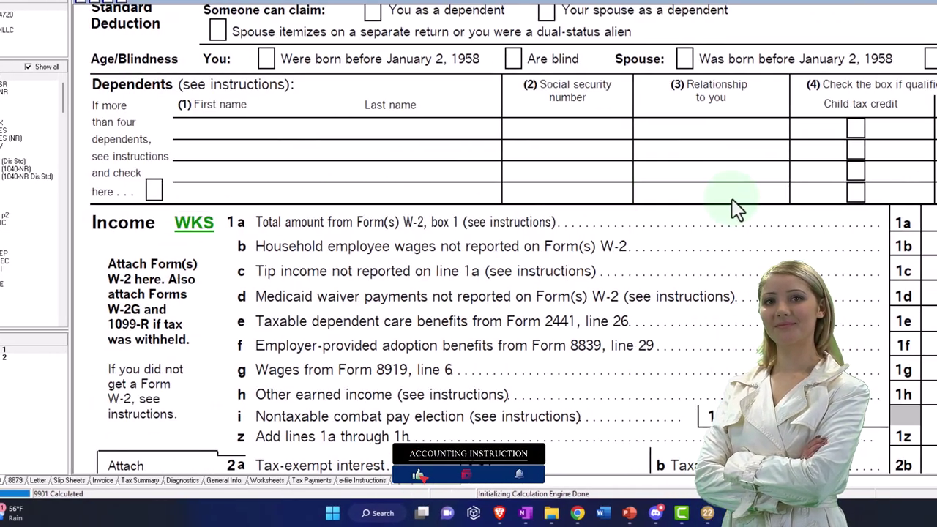
pyautogui.scroll(-5, 864, 219)
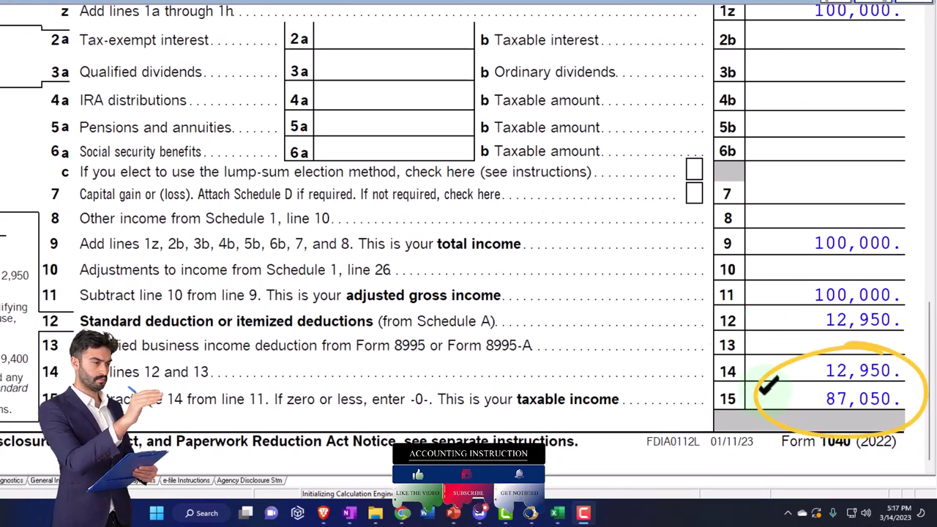
pyautogui.click(560, 511)
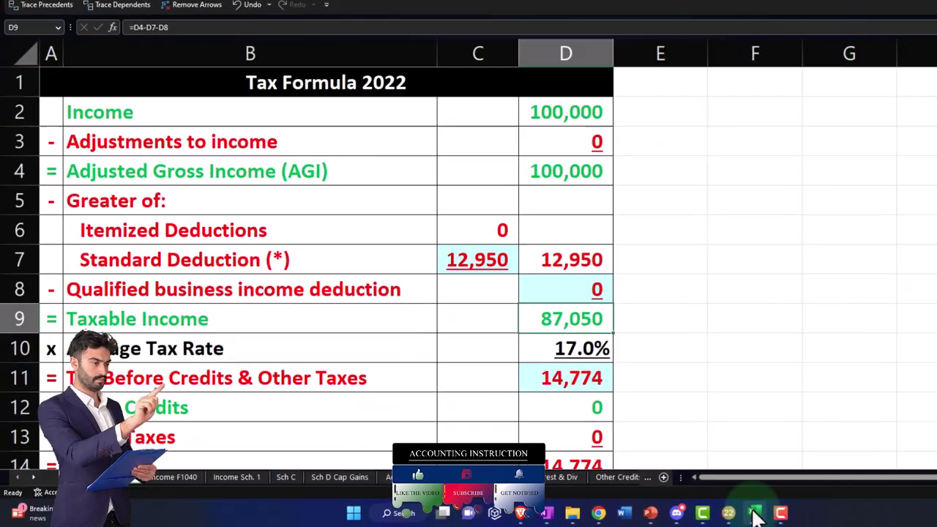
pyautogui.click(573, 113)
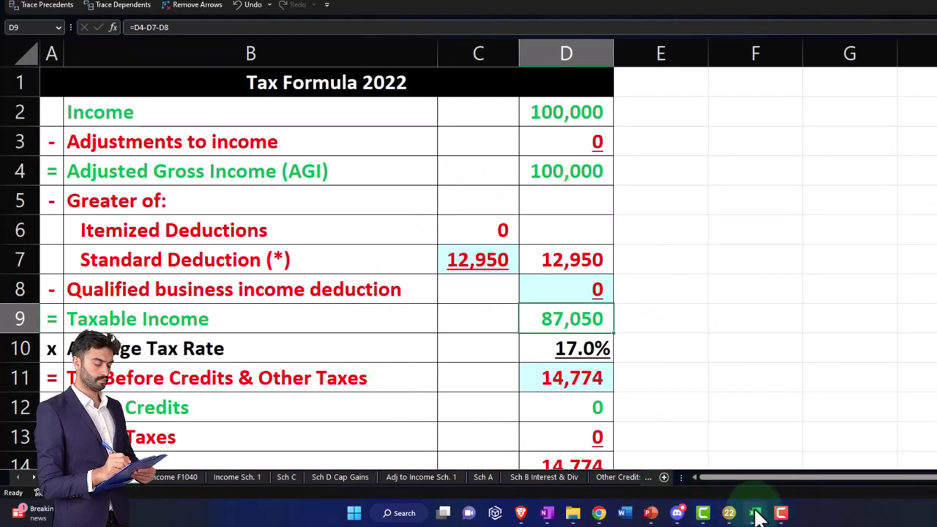
# Step: Switch back to Lacerte and examine the tax, withholding and refund lines on page 2 of Form 1040
pyautogui.click(678, 512)
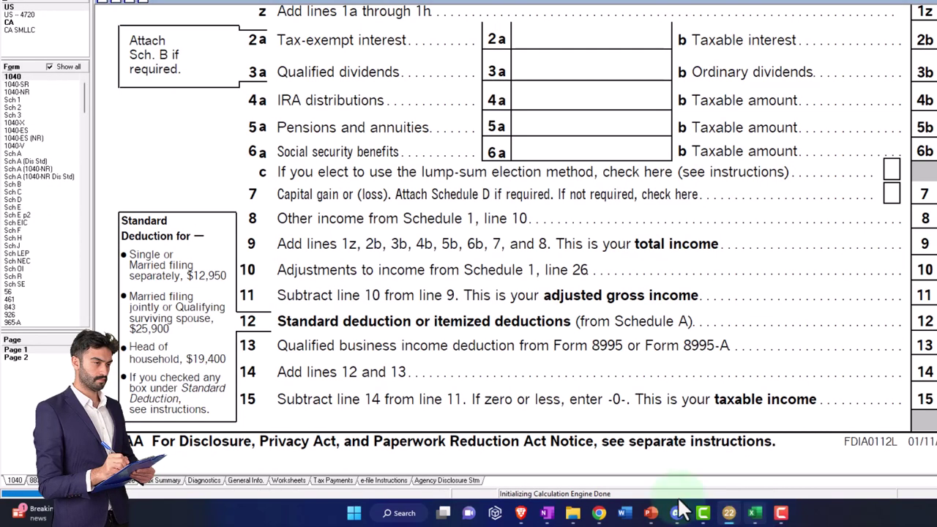
pyautogui.click(42, 358)
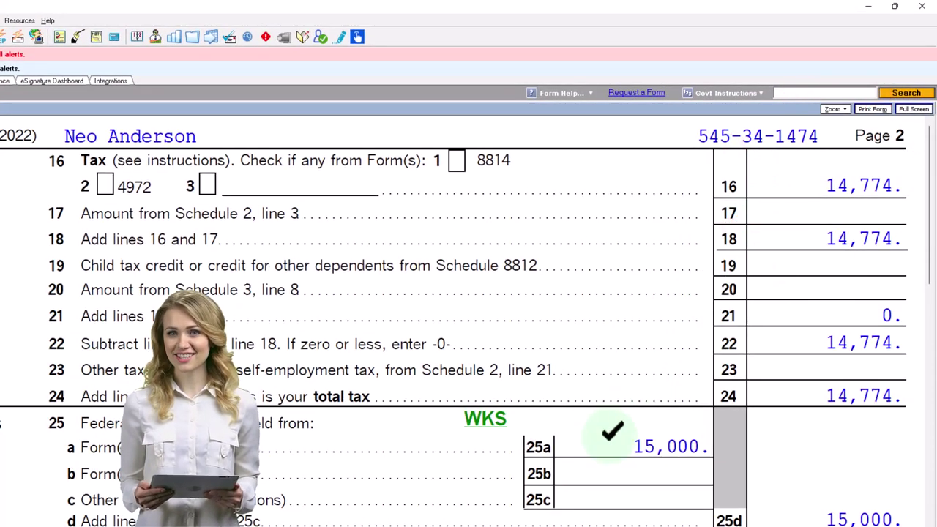
pyautogui.scroll(-5, 609, 437)
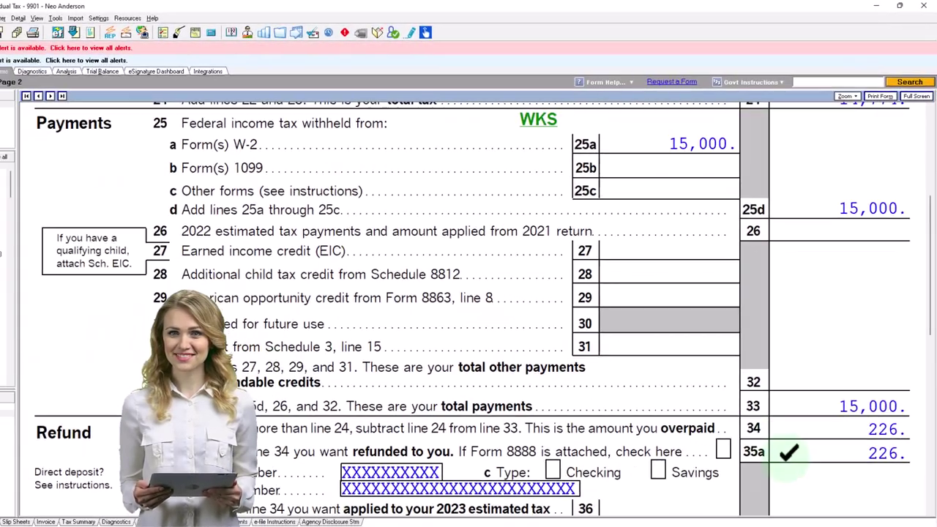
pyautogui.scroll(-2, 608, 437)
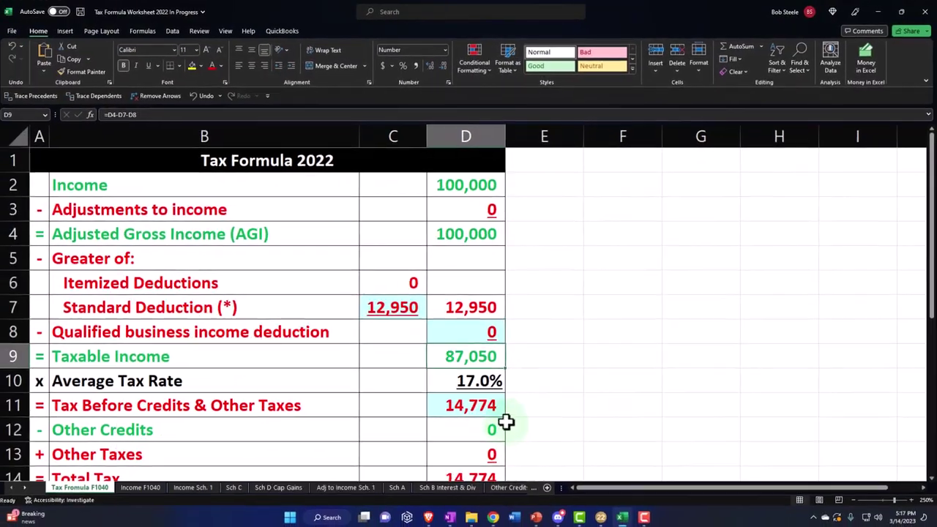
# Step: Check the tax due or refund formula in D16 and the taxable income row of the Excel worksheet
pyautogui.click(510, 420)
pyautogui.scroll(-1, 498, 432)
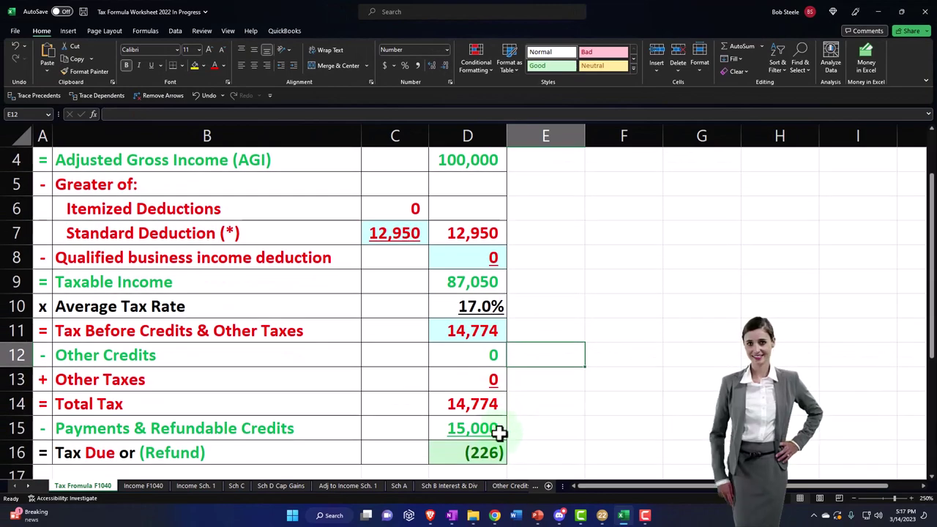
pyautogui.click(494, 452)
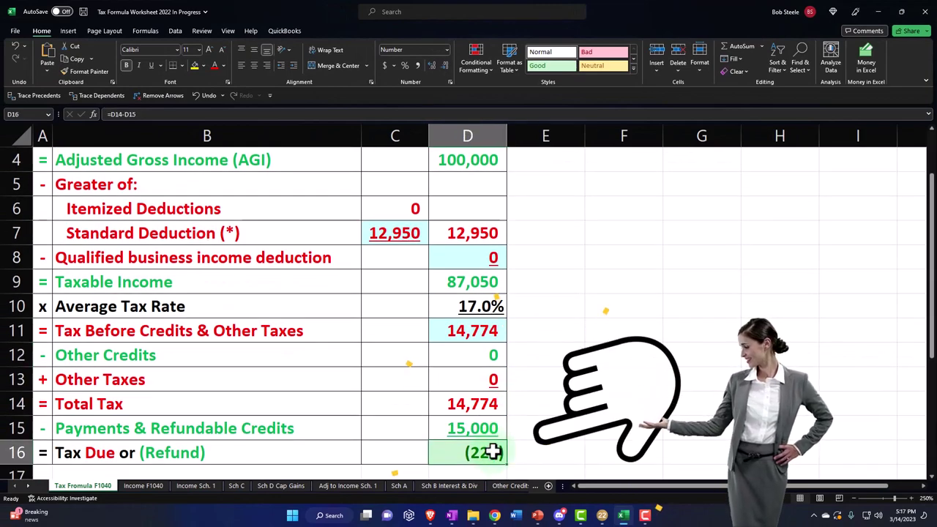
pyautogui.scroll(1, 493, 452)
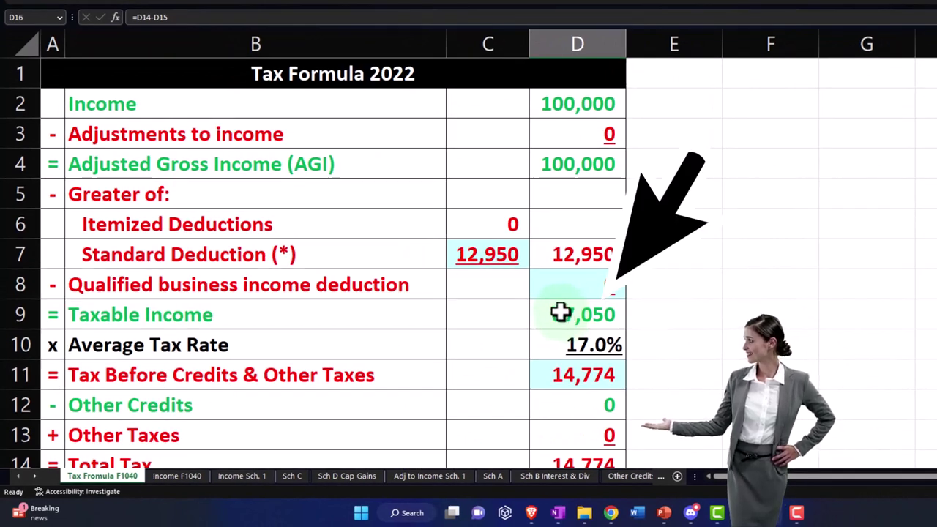
pyautogui.click(560, 312)
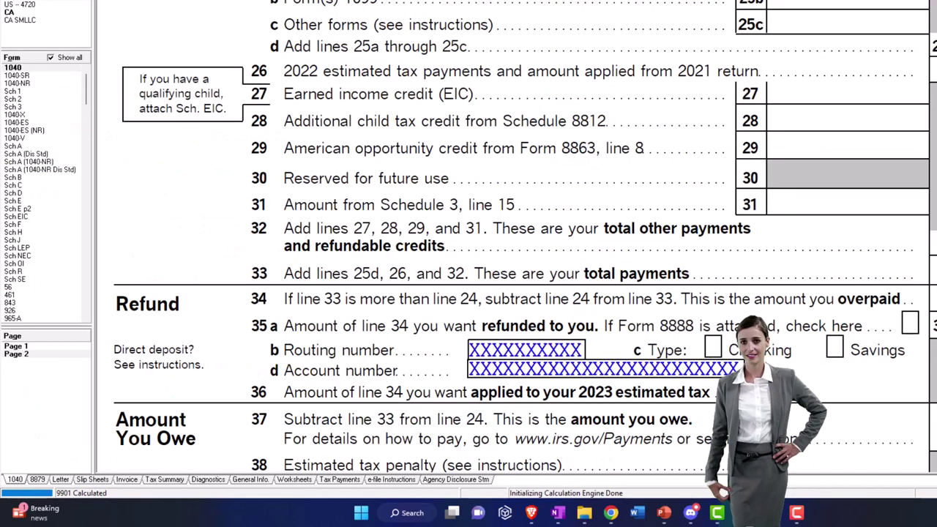
# Step: Return to page 1 of Form 1040 in Lacerte and examine the income and standard or itemized deduction lines
pyautogui.click(18, 345)
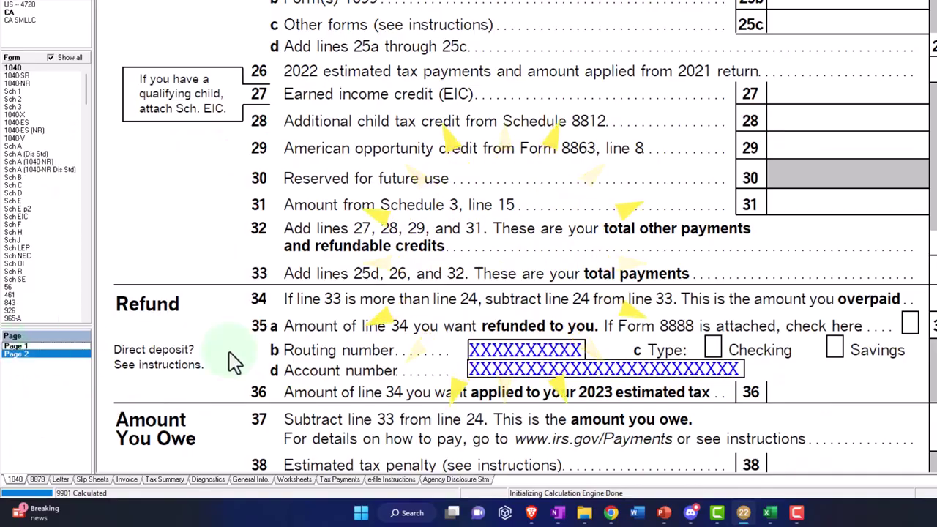
pyautogui.scroll(-10, 386, 256)
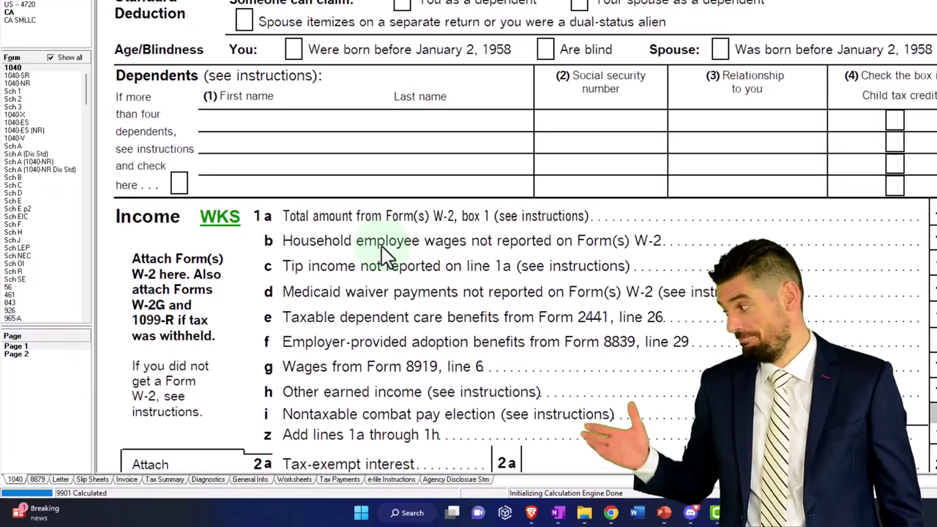
pyautogui.scroll(-2, 386, 256)
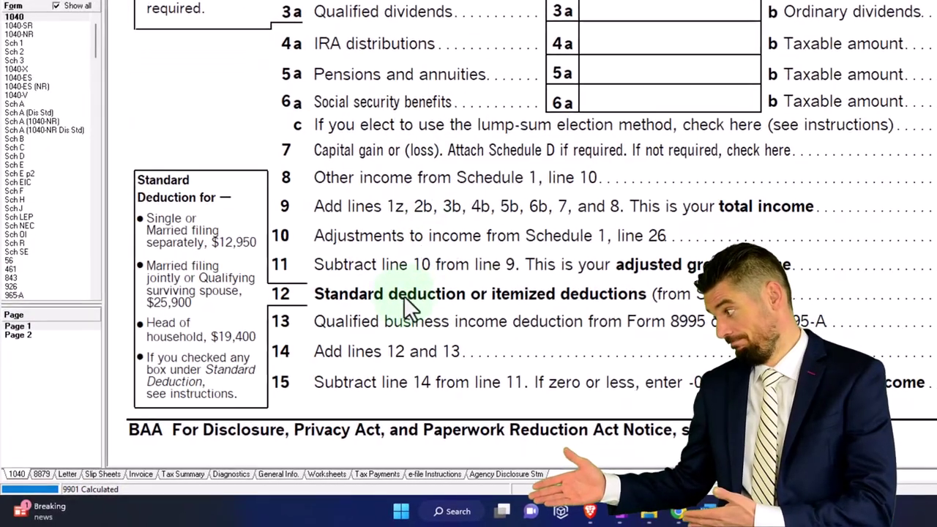
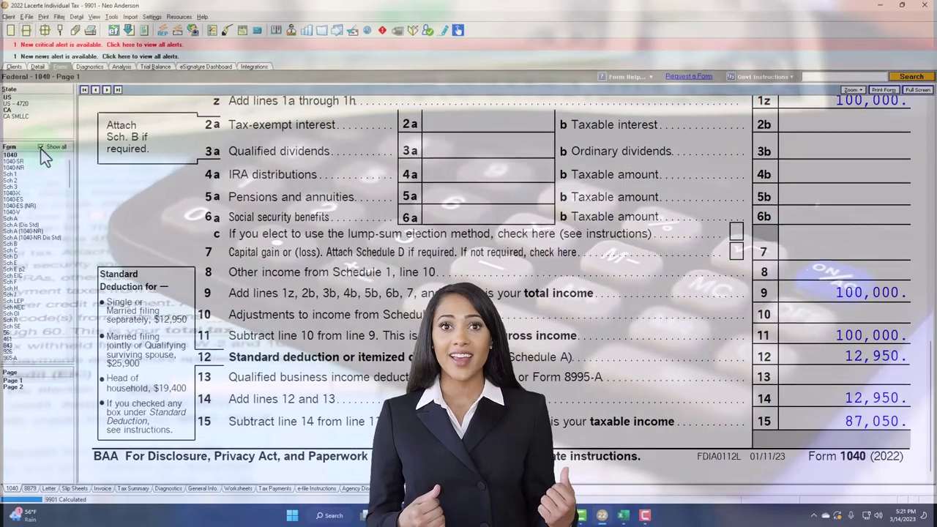
# Step: Open the Schedule A form and examine the taxes paid and home mortgage interest lines
pyautogui.click(12, 218)
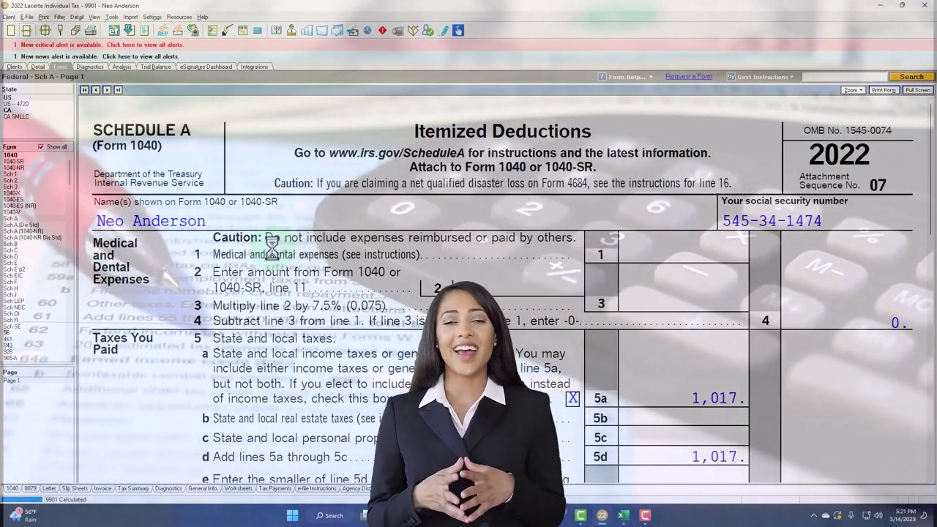
pyautogui.scroll(-2, 534, 289)
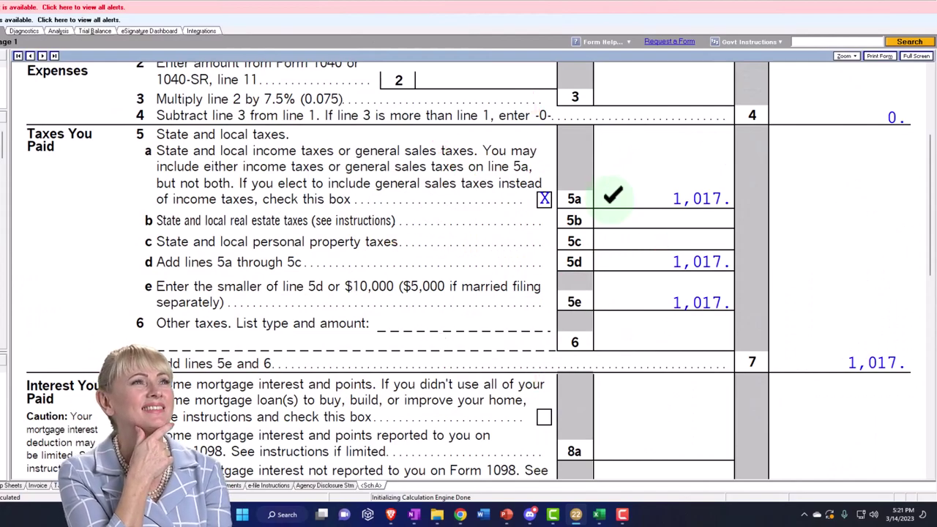
pyautogui.scroll(-5, 630, 241)
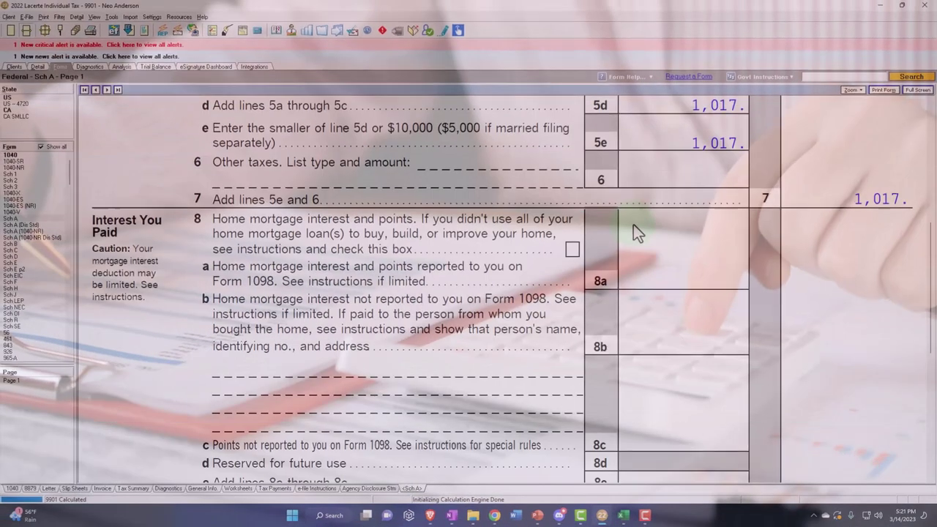
pyautogui.scroll(-2, 633, 224)
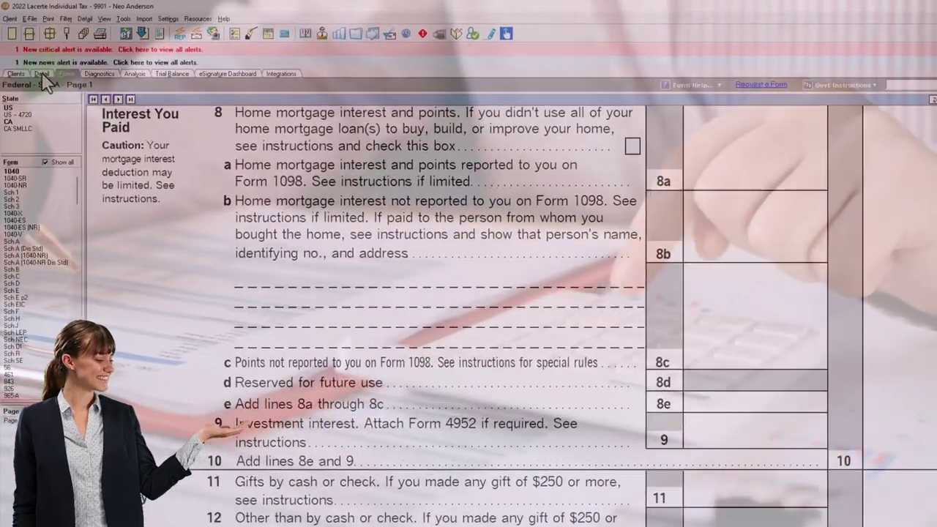
# Step: Open the Itemized Deductions (Sch. A) input and enter 10,000 as federal home mortgage interest and points on Form 1098
pyautogui.click(42, 74)
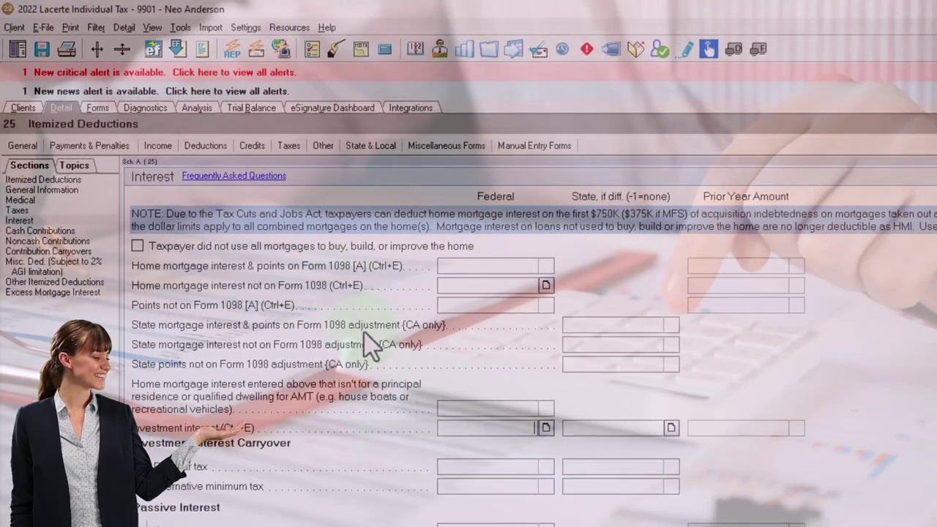
pyautogui.click(158, 146)
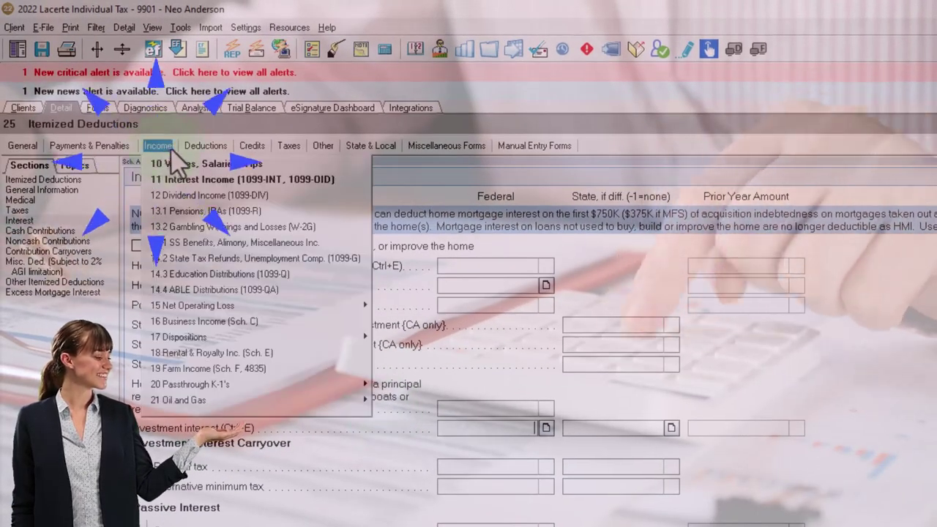
pyautogui.click(199, 148)
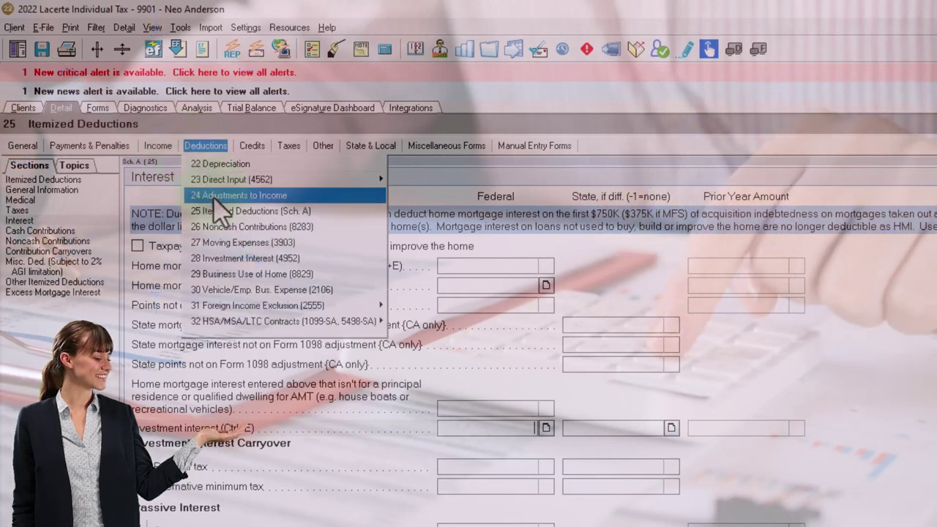
pyautogui.click(219, 211)
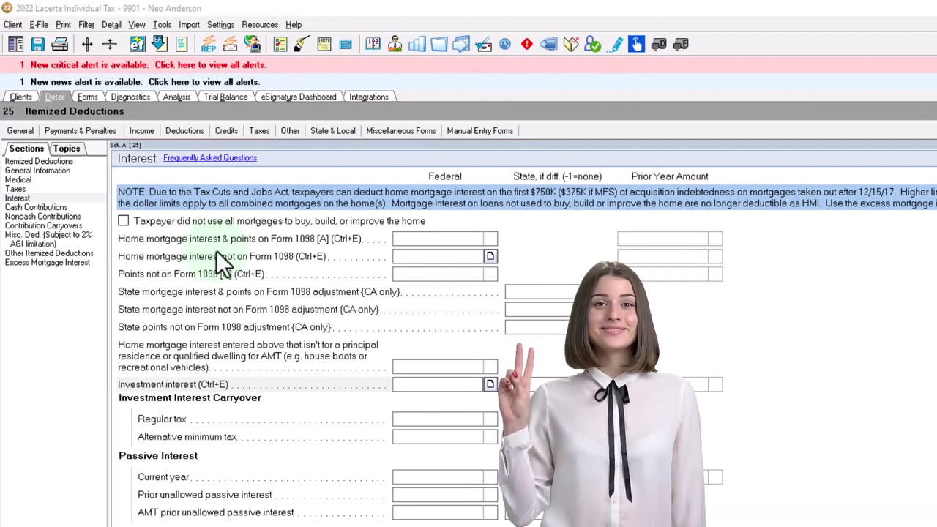
pyautogui.click(442, 243)
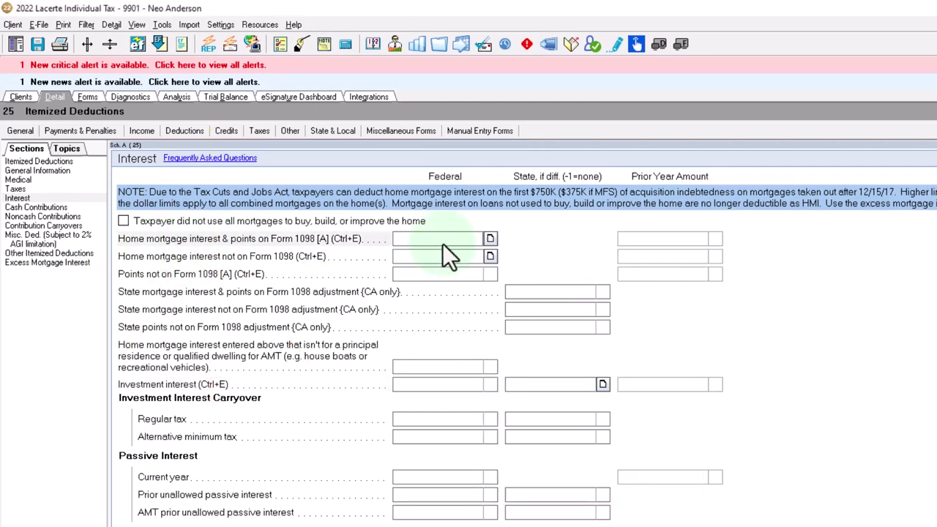
pyautogui.write('10000')
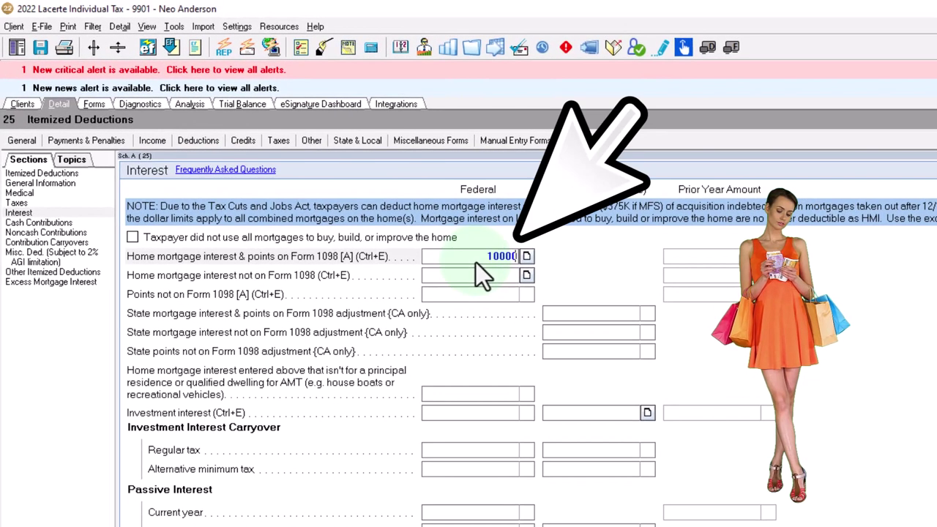
pyautogui.press('Return')
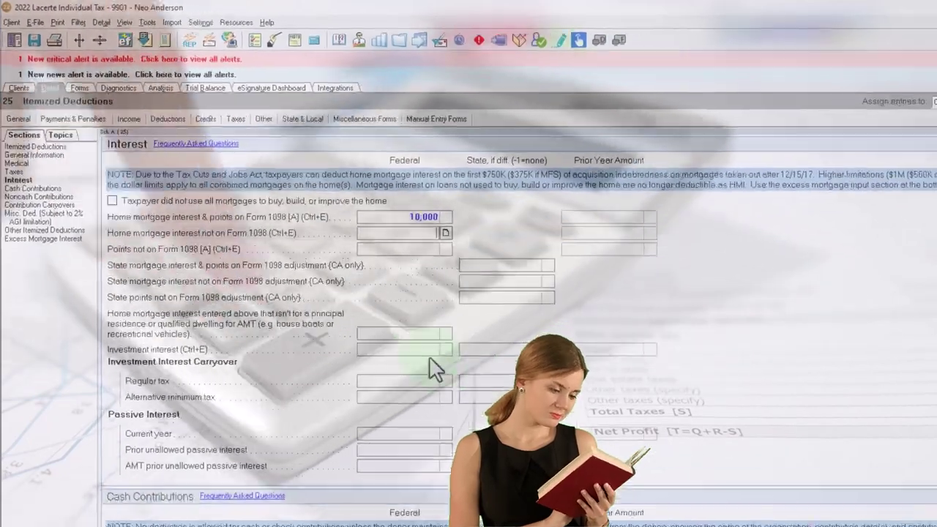
# Step: Go to the Real Estate Taxes section of the itemized deductions and select the federal principal residence amount for entry
pyautogui.click(521, 432)
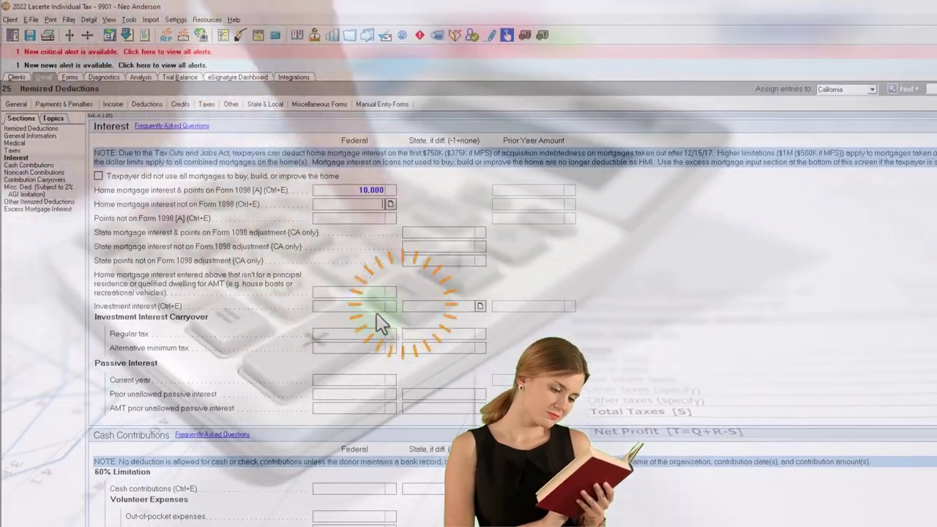
pyautogui.scroll(5, 381, 322)
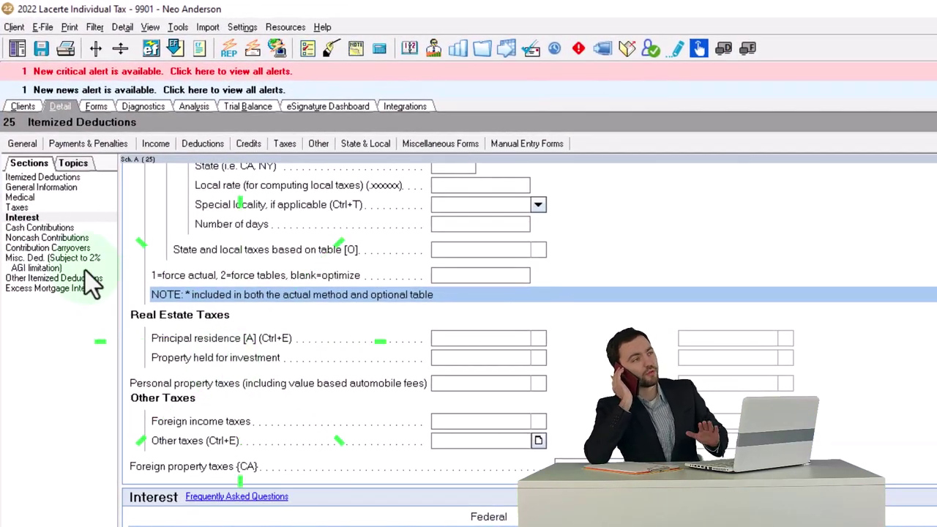
pyautogui.scroll(3, 375, 469)
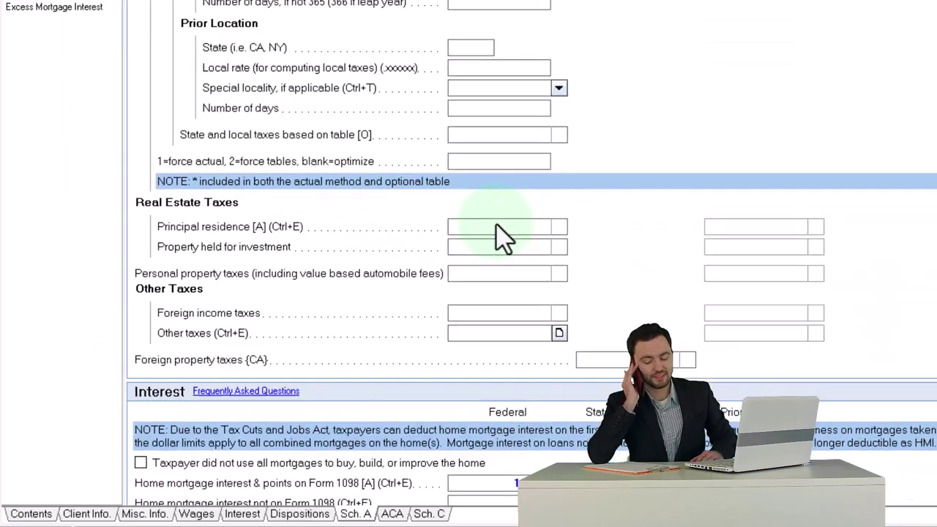
pyautogui.click(476, 499)
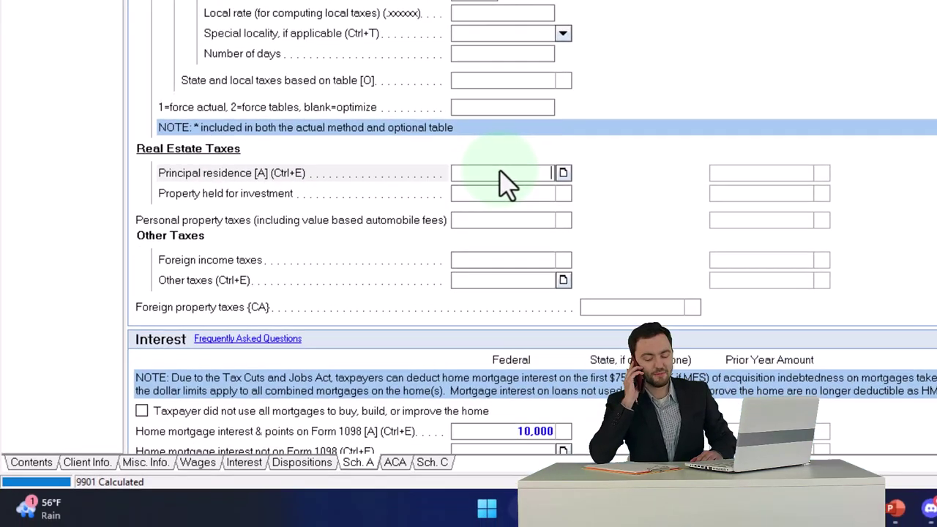